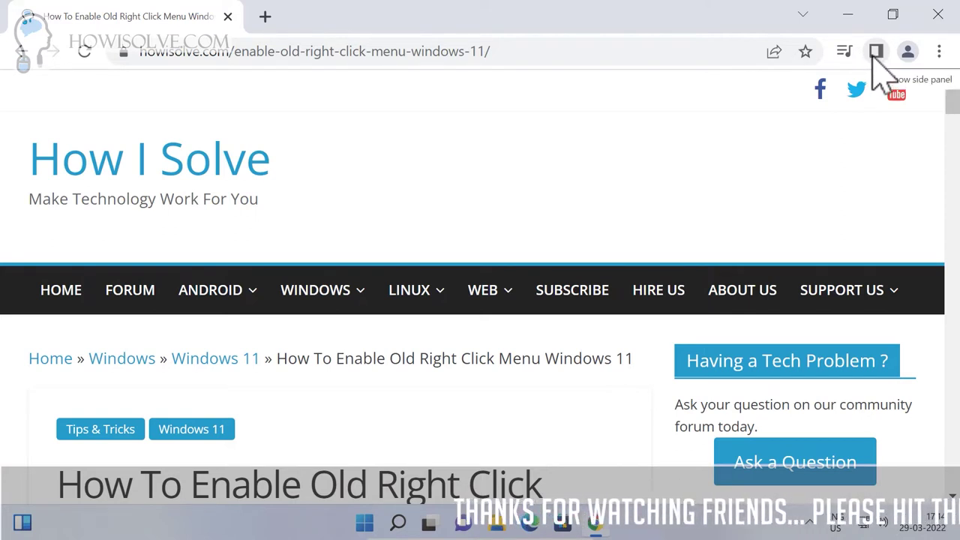
Load chrome://flags in a new browser tab
{"action": "left_click", "coordinate": [265, 17]}
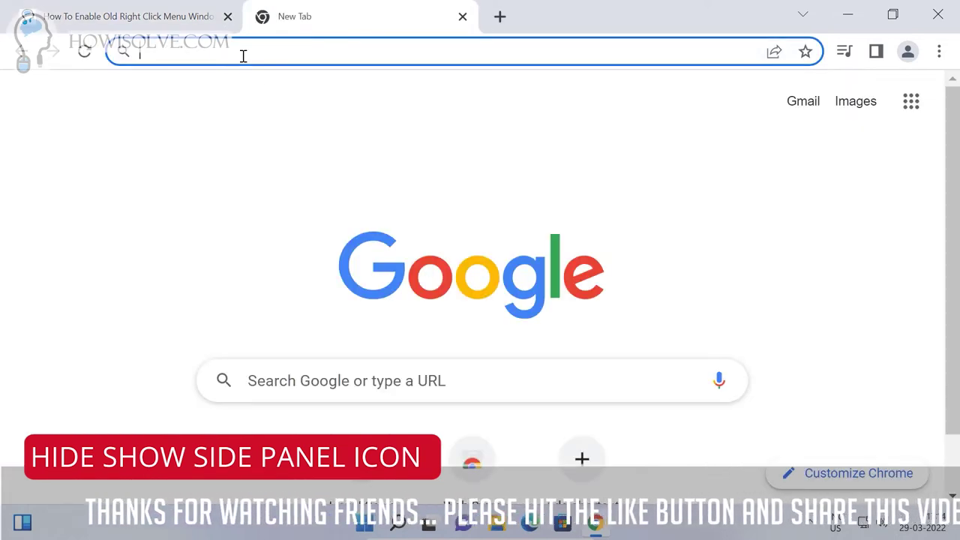
{"action": "type", "text": "c"}
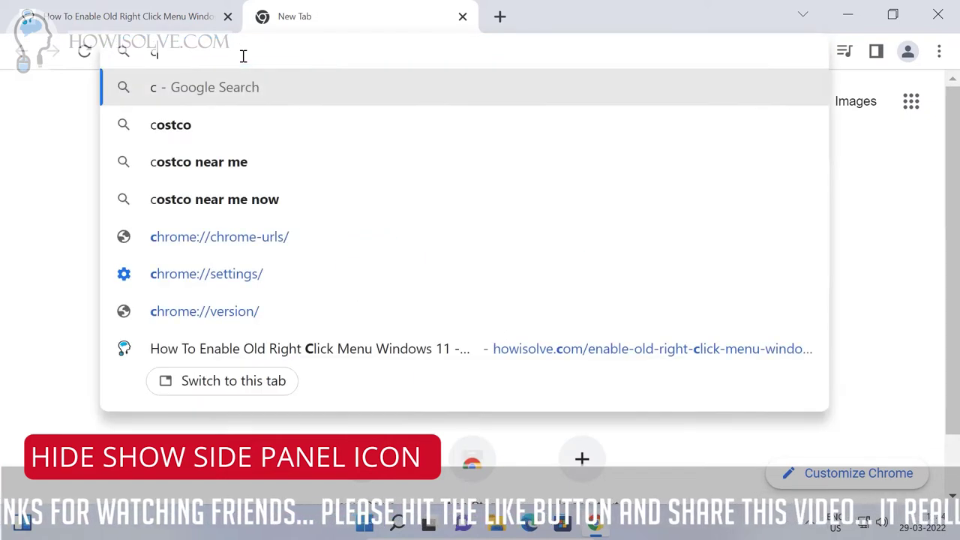
{"action": "type", "text": "hrome"}
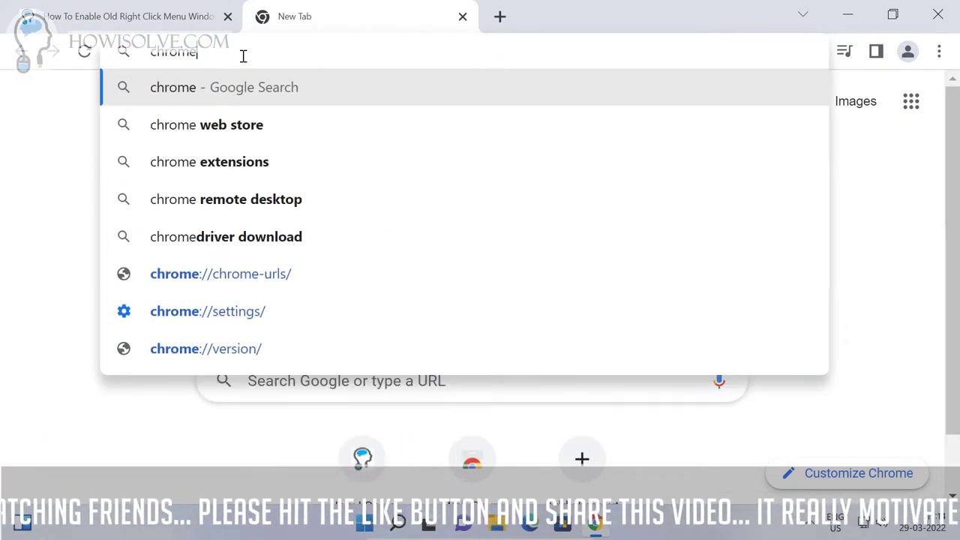
{"action": "type", "text": "://"}
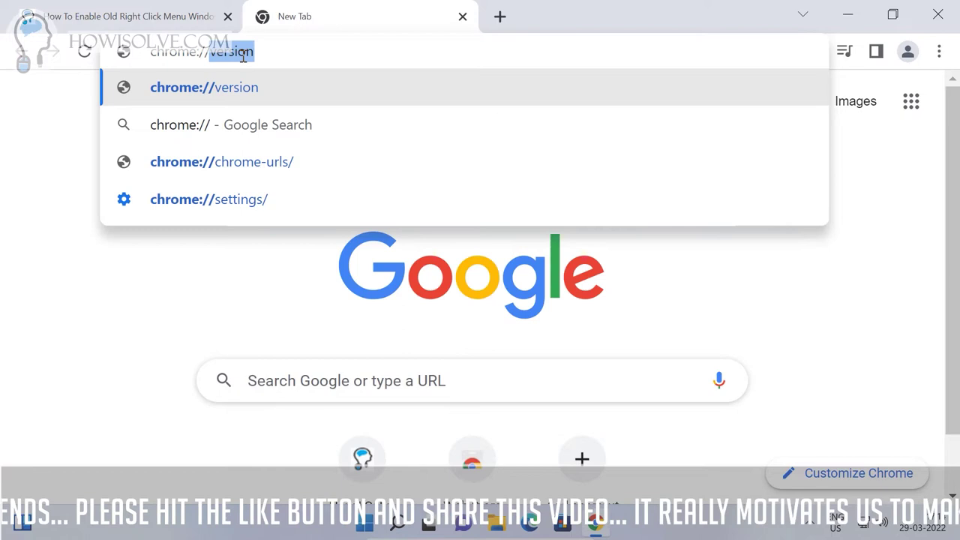
{"action": "type", "text": "flag"}
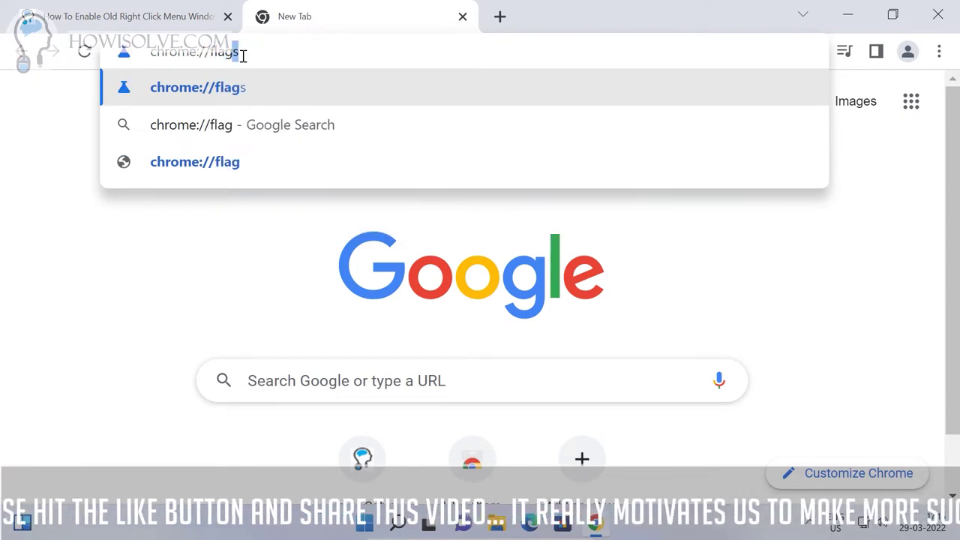
{"action": "type", "text": "s"}
{"action": "key", "text": "Return"}
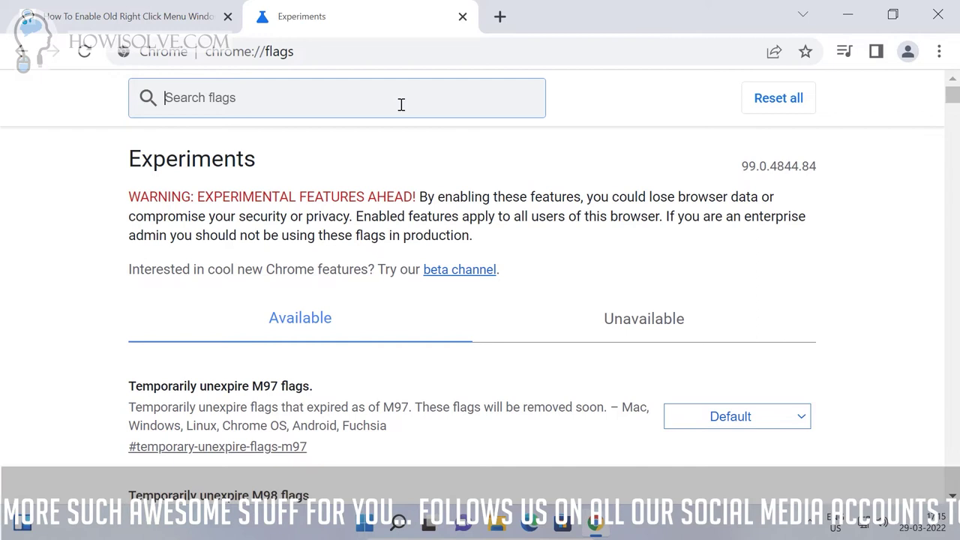
Search the flags for 'side panel' and set the Side panel flag to Disabled
{"action": "type", "text": "side"}
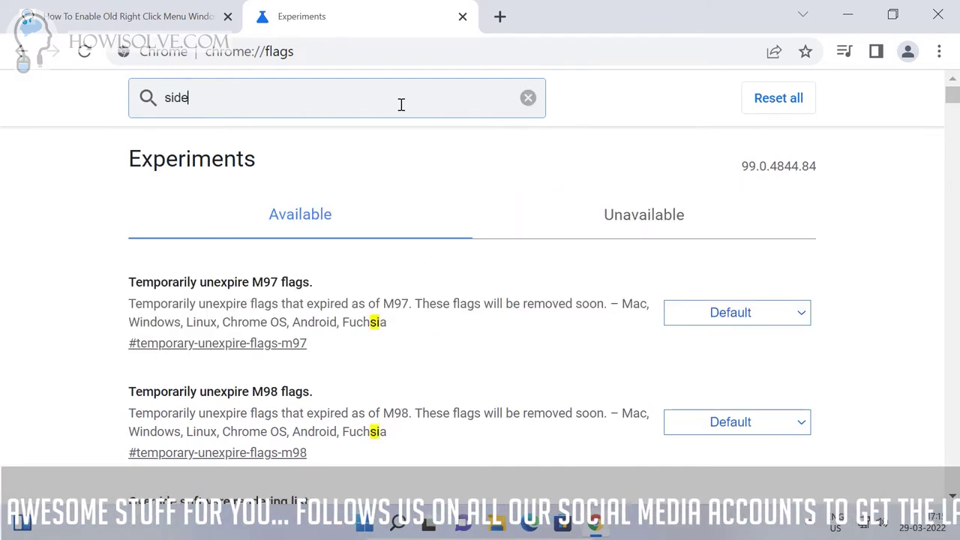
{"action": "type", "text": " panel"}
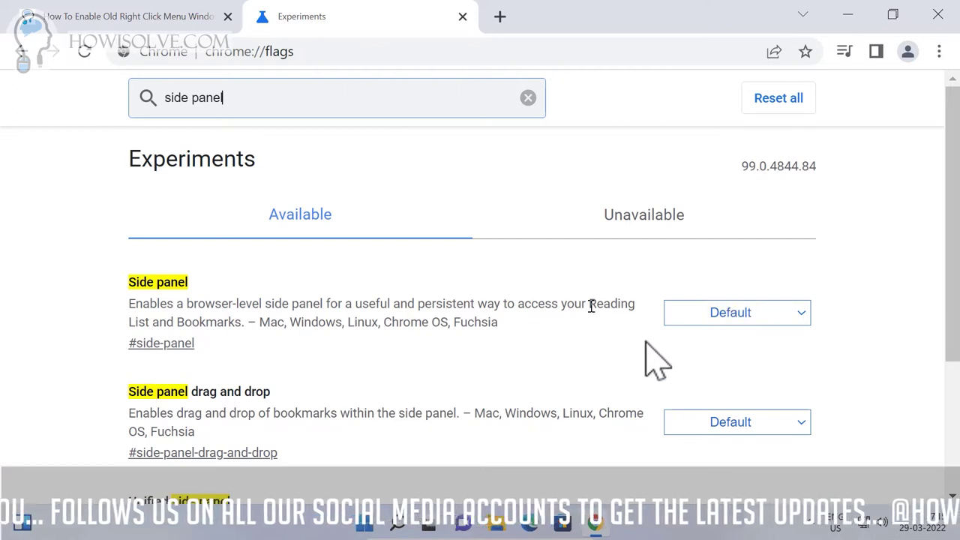
{"action": "left_click", "coordinate": [738, 315]}
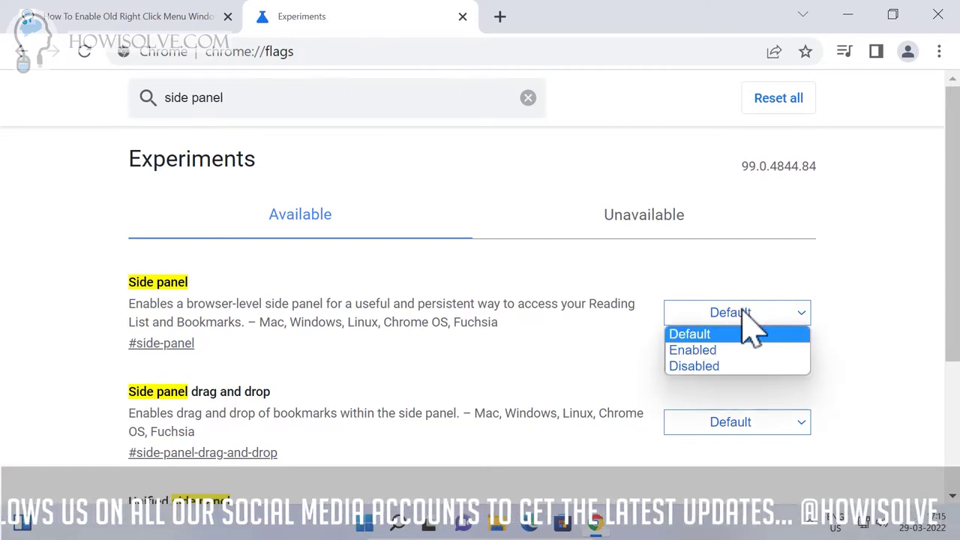
{"action": "left_click", "coordinate": [709, 368]}
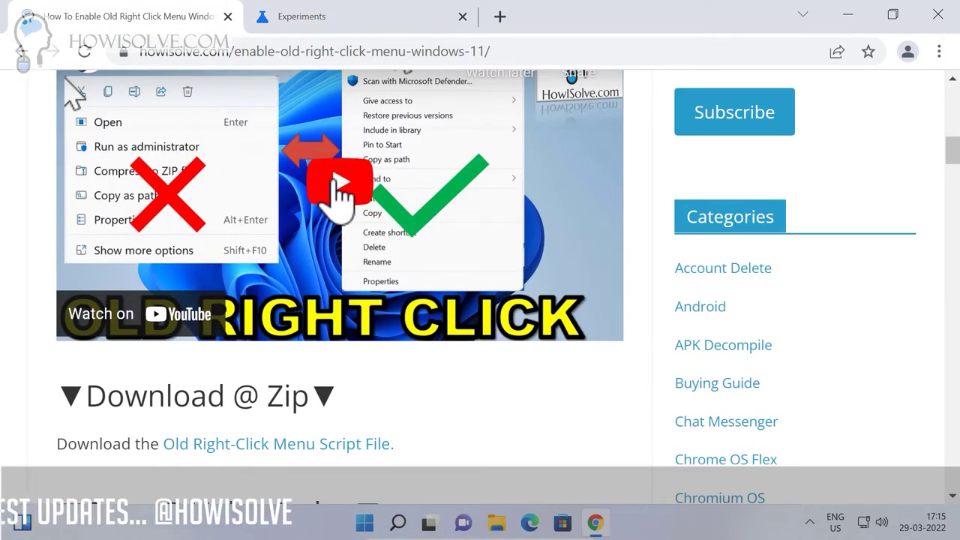
Play and pause the article's embedded YouTube video, then minimize Chrome
{"action": "left_click", "coordinate": [341, 194]}
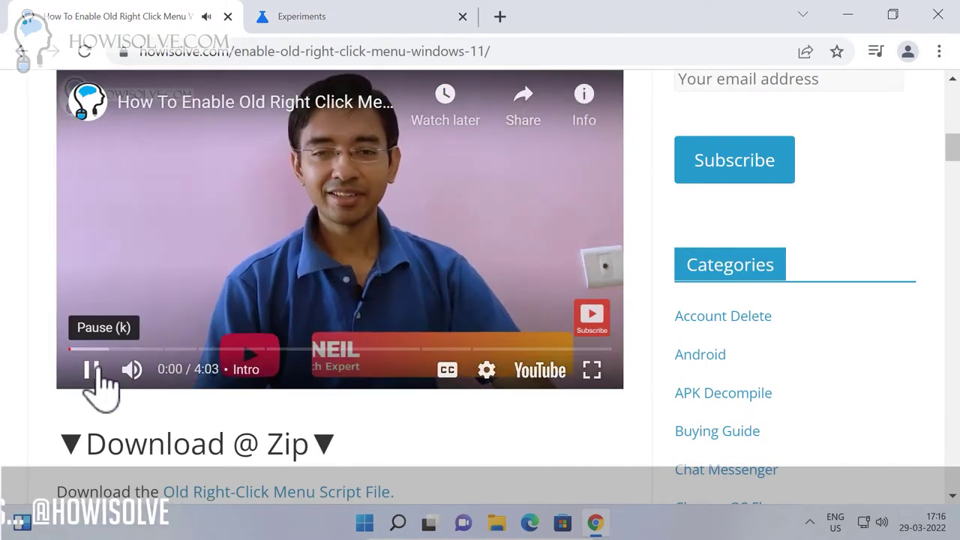
{"action": "left_click", "coordinate": [92, 371]}
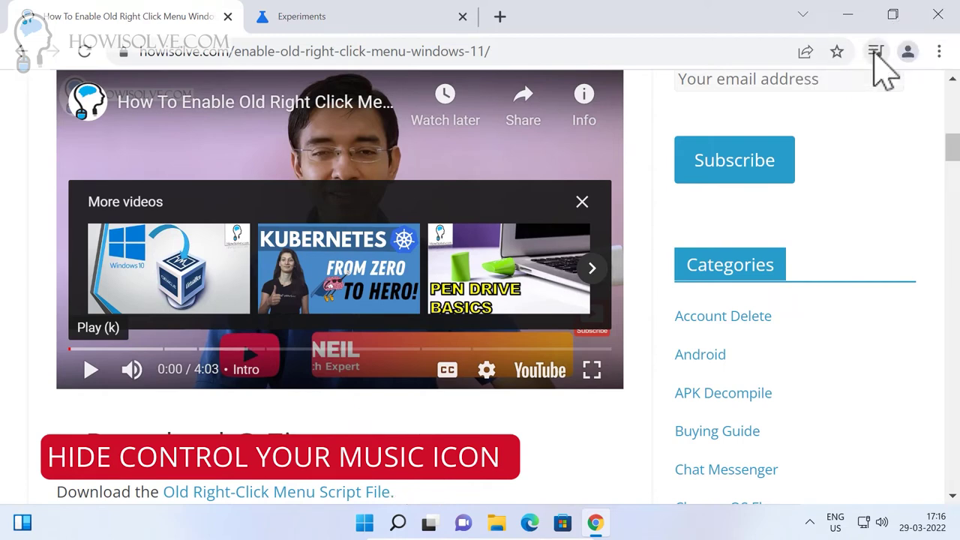
{"action": "left_click", "coordinate": [851, 17]}
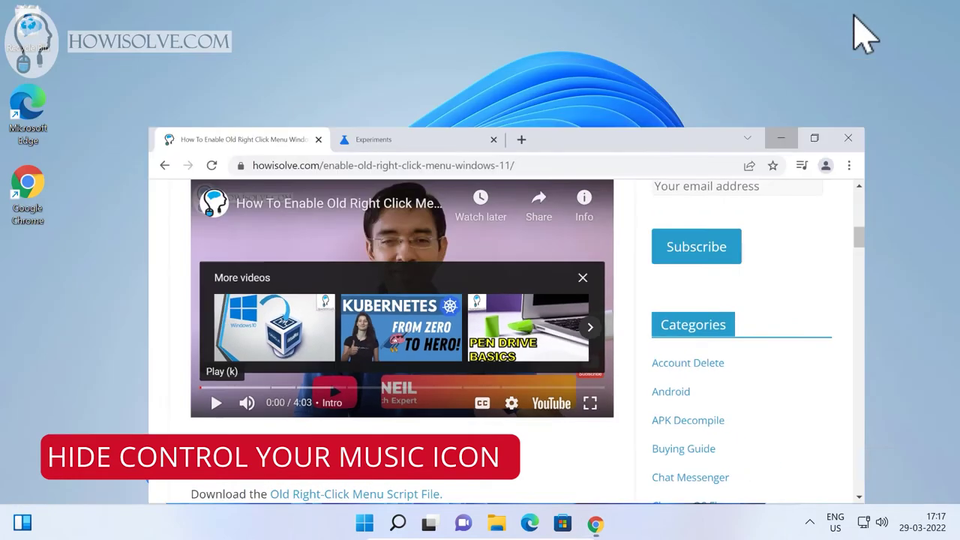
Append --disable-features=GlobalMediaControls to the desktop Chrome shortcut's Target in its Properties
{"action": "right_click", "coordinate": [30, 212]}
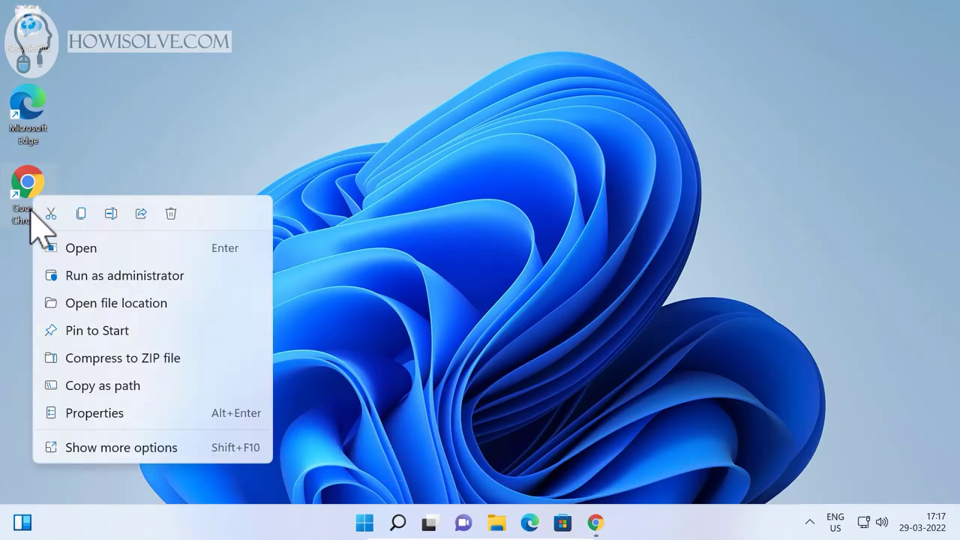
{"action": "left_click", "coordinate": [113, 418]}
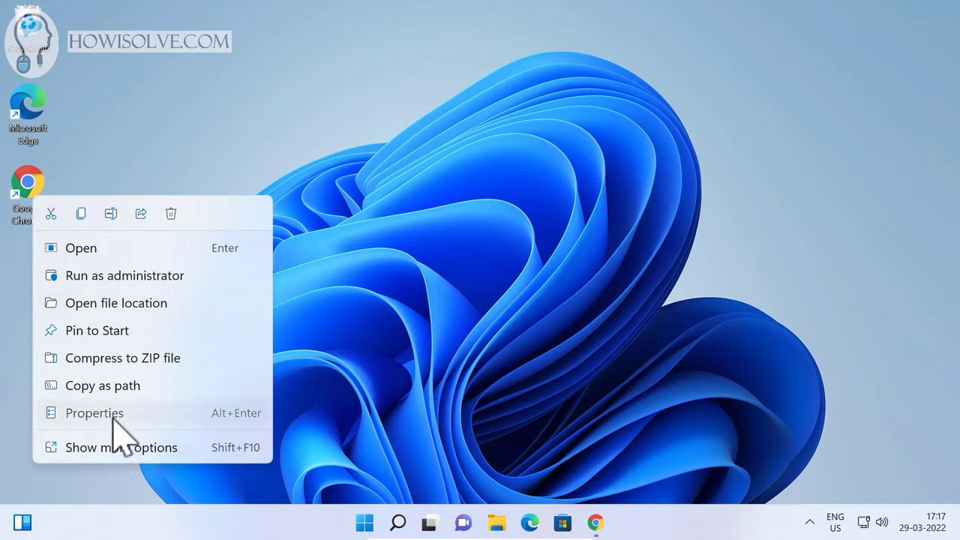
{"action": "left_click", "coordinate": [180, 217]}
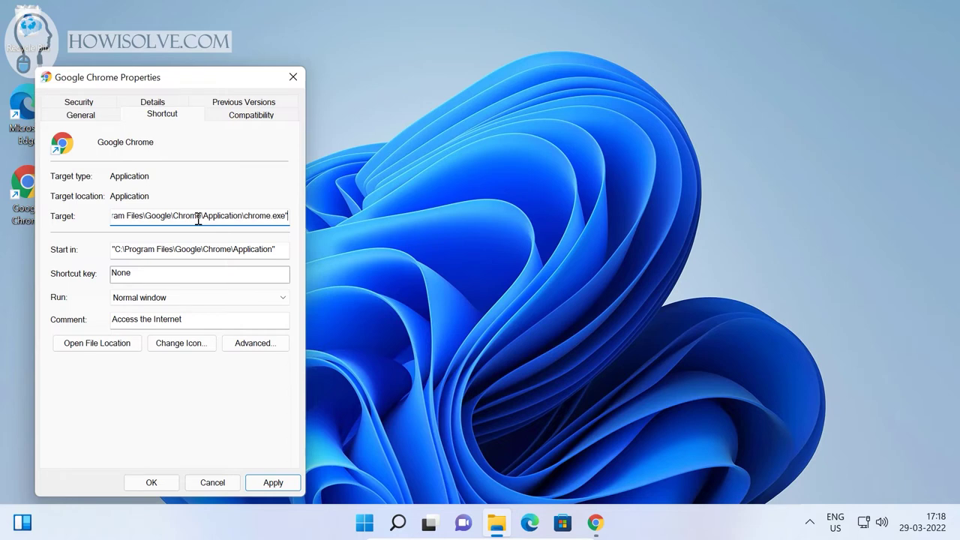
{"action": "type", "text": "--disable-features=GlobalMediaControls"}
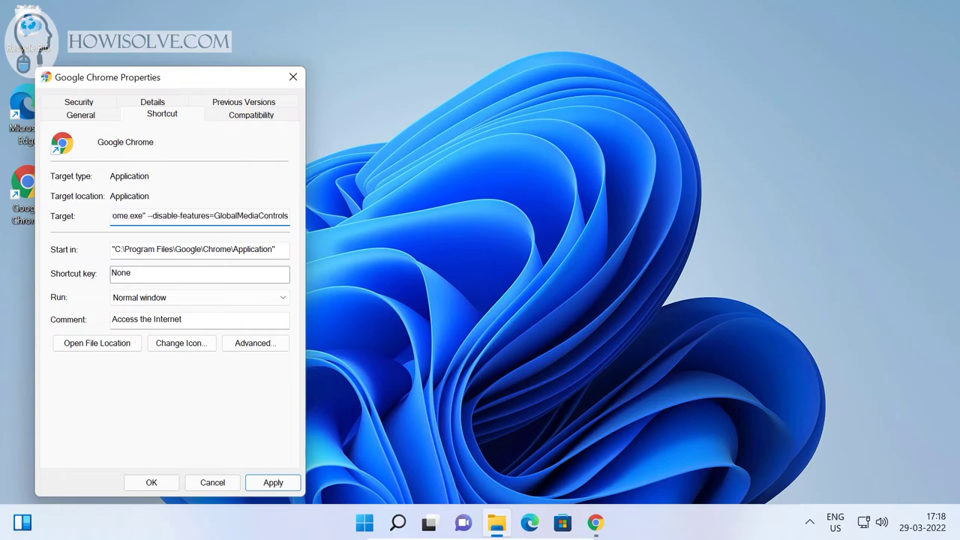
{"action": "left_click_drag", "start_coordinate": [148, 216], "coordinate": [289, 216]}
{"action": "key", "text": "ctrl+c"}
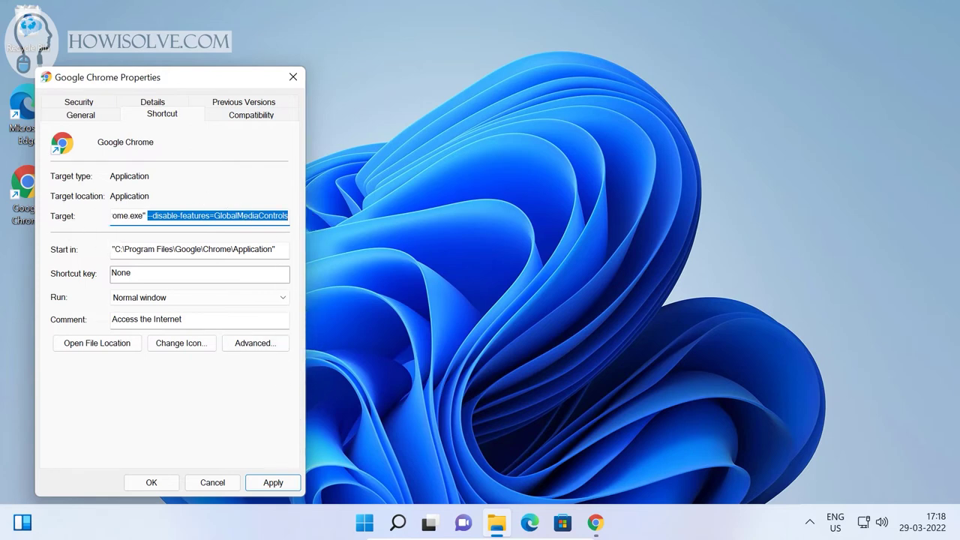
Apply the shortcut change, grant administrator permission, and close Properties
{"action": "left_click", "coordinate": [273, 482]}
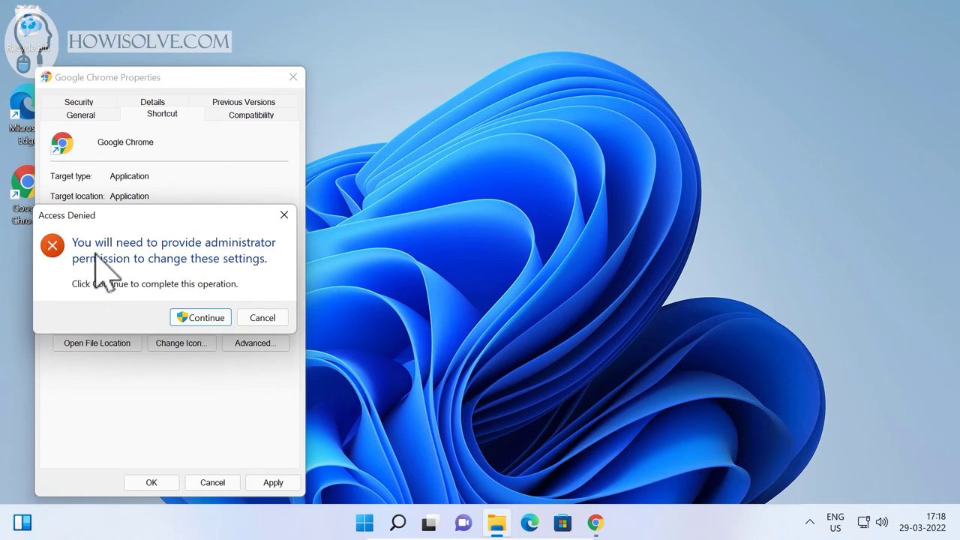
{"action": "left_click", "coordinate": [197, 318]}
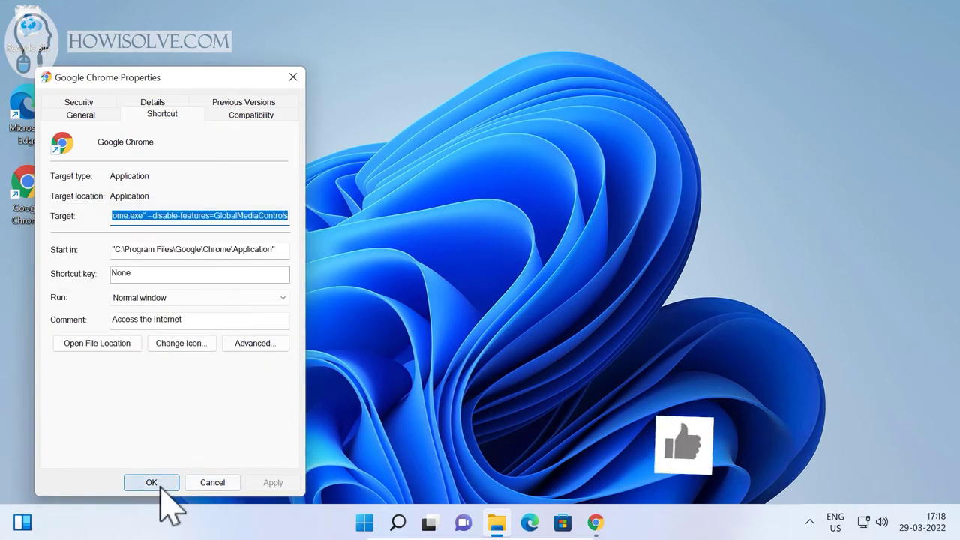
{"action": "left_click", "coordinate": [152, 482]}
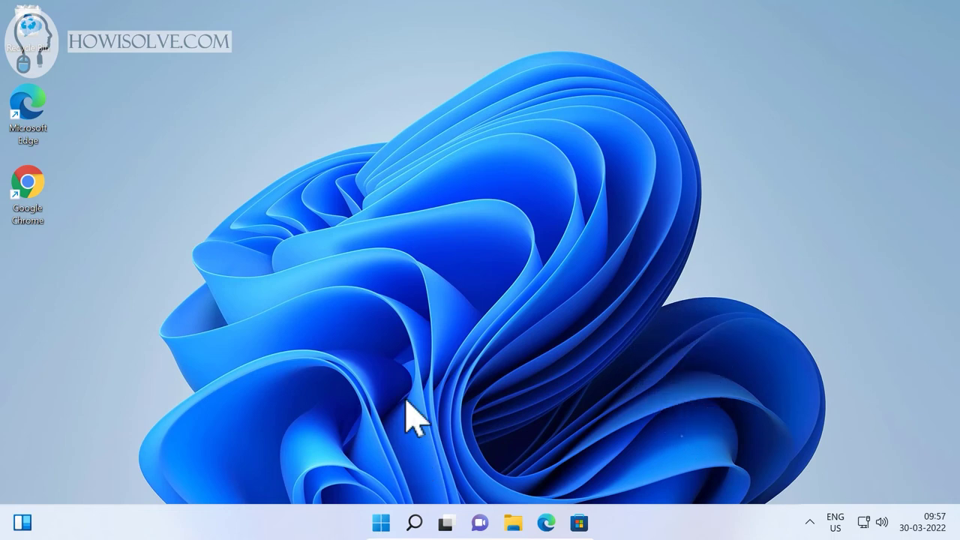
Search Windows for 'chrom' and open the Google Chrome result's file location
{"action": "left_click", "coordinate": [415, 523]}
{"action": "type", "text": "ch"}
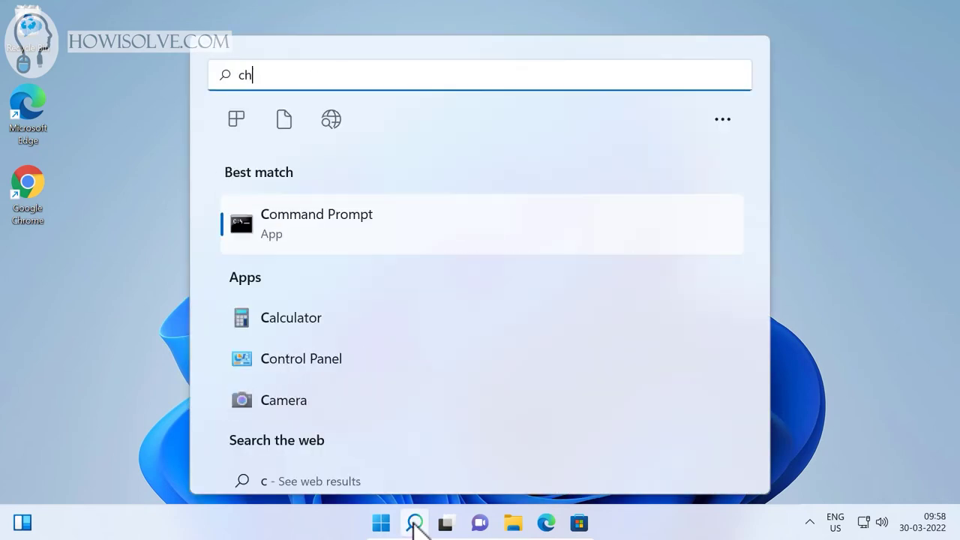
{"action": "type", "text": "rom"}
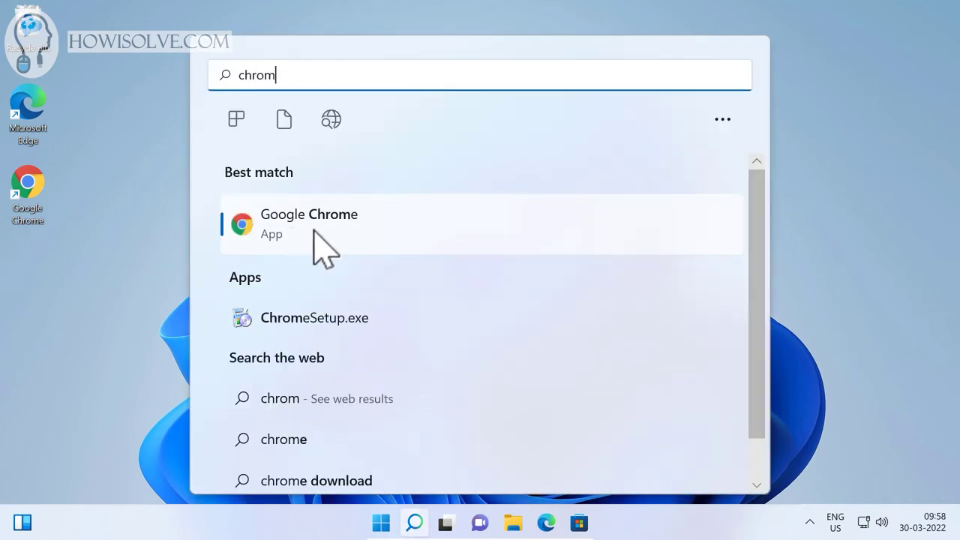
{"action": "right_click", "coordinate": [303, 238]}
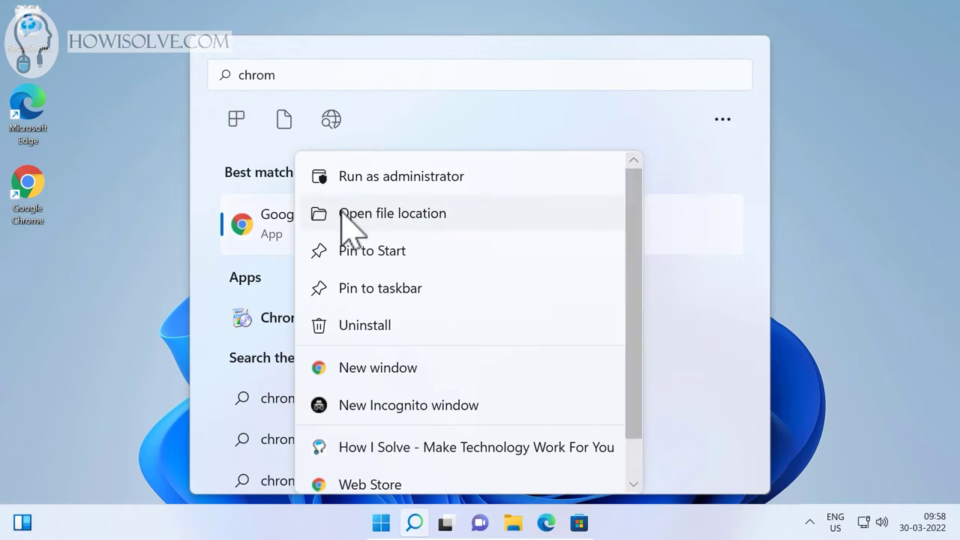
{"action": "left_click", "coordinate": [370, 213]}
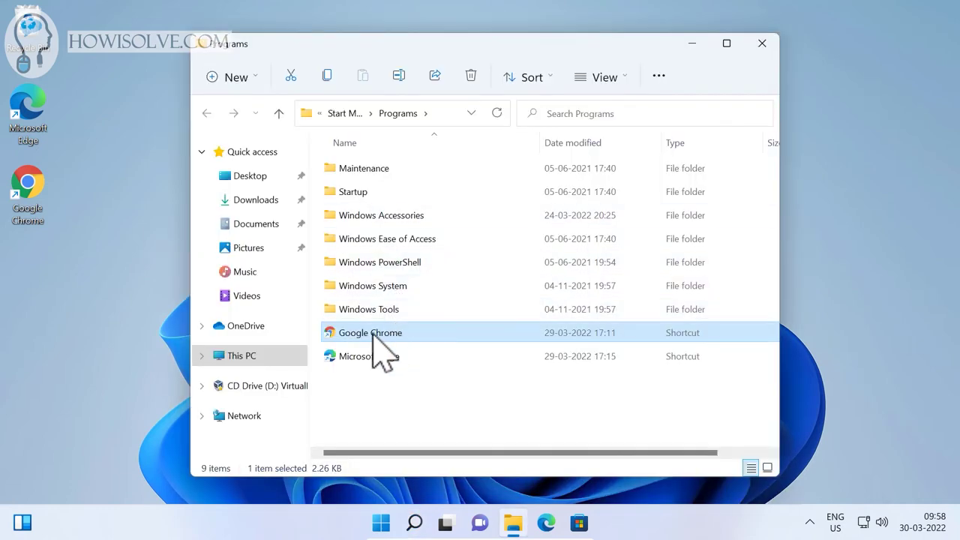
Check the Start Menu Programs folder path and open the Chrome shortcut's Properties
{"action": "left_click", "coordinate": [447, 114]}
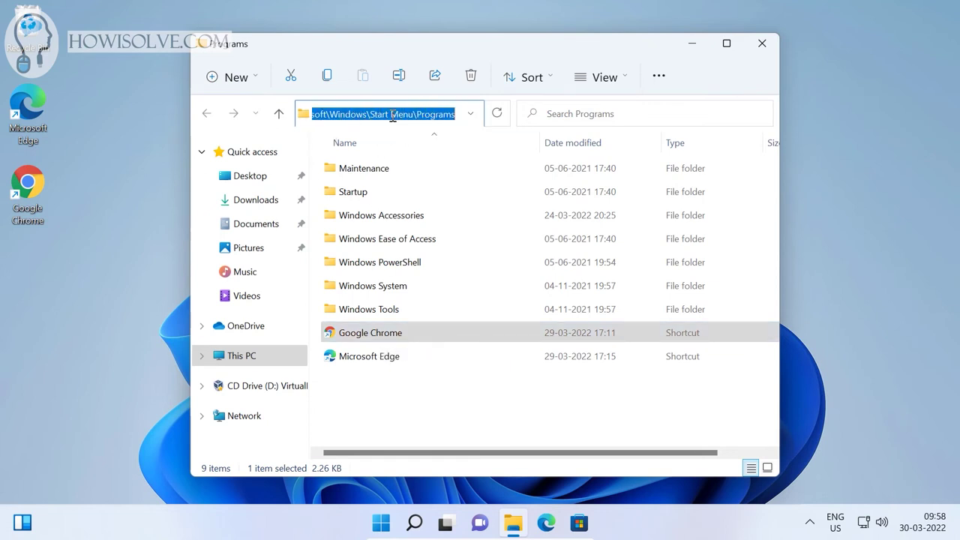
{"action": "left_click", "coordinate": [384, 394]}
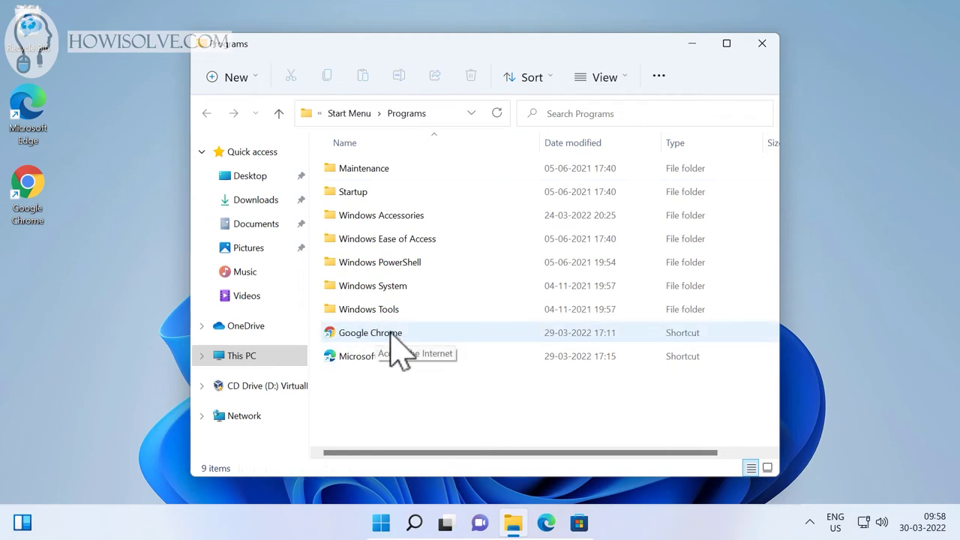
{"action": "right_click", "coordinate": [375, 334]}
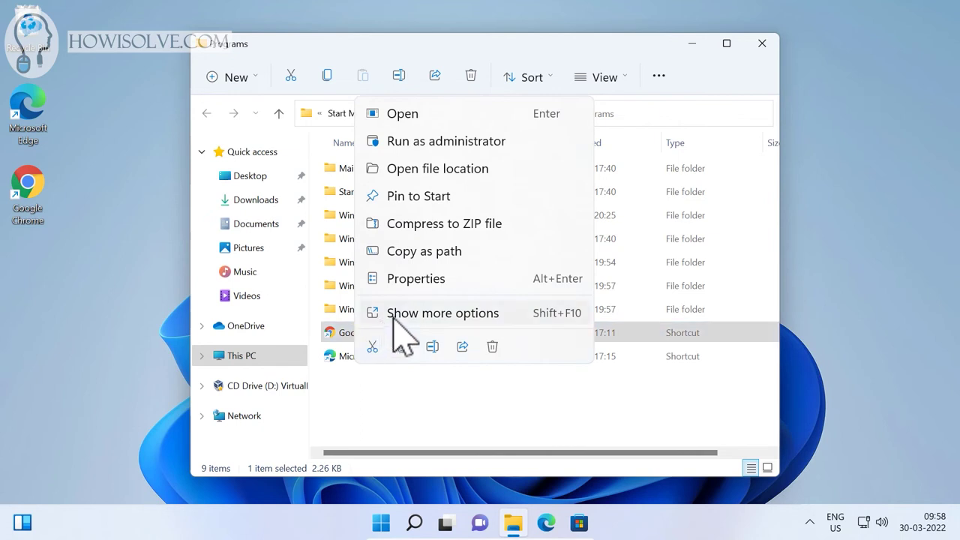
{"action": "left_click", "coordinate": [414, 279]}
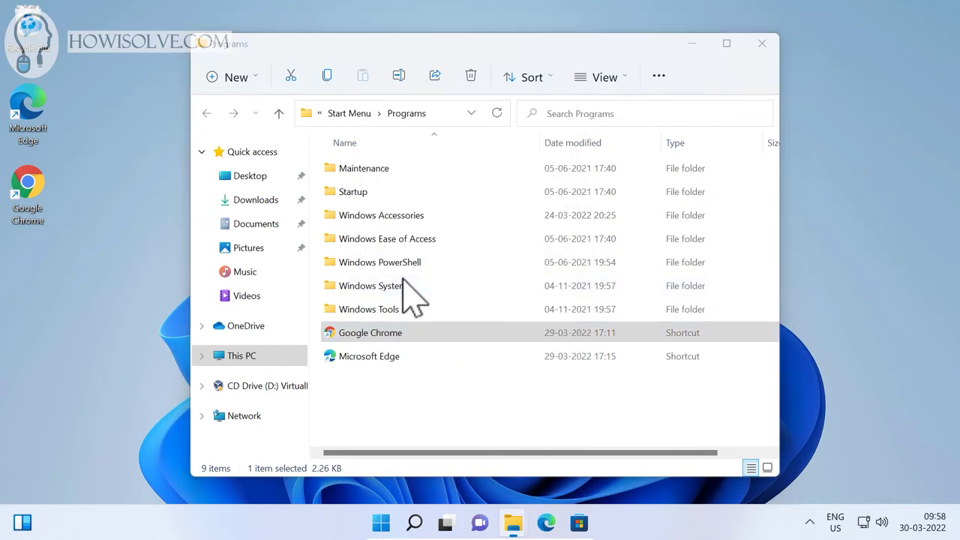
Paste --disable-features=GlobalMediaControls onto the Start Menu shortcut's Target and apply with admin permission
{"action": "left_click", "coordinate": [549, 216]}
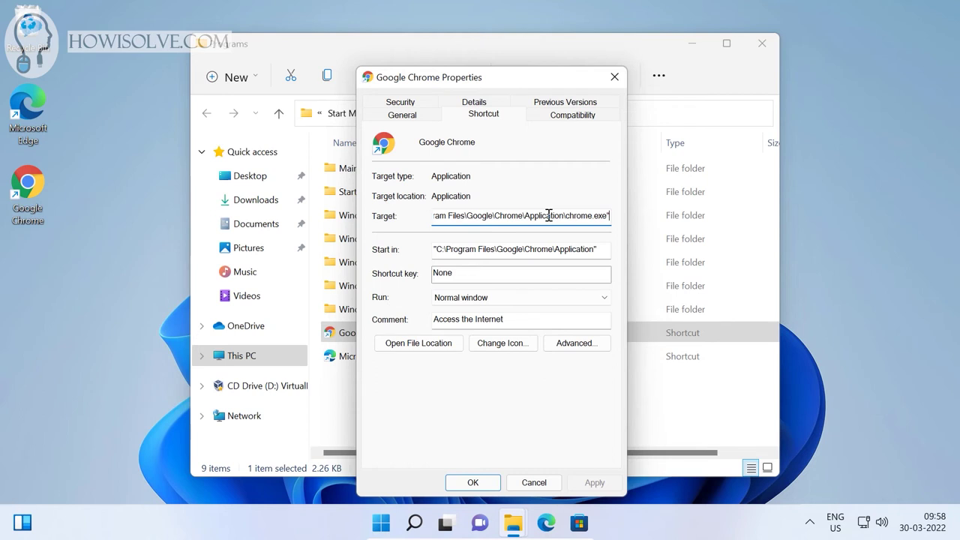
{"action": "key", "text": "ctrl+v"}
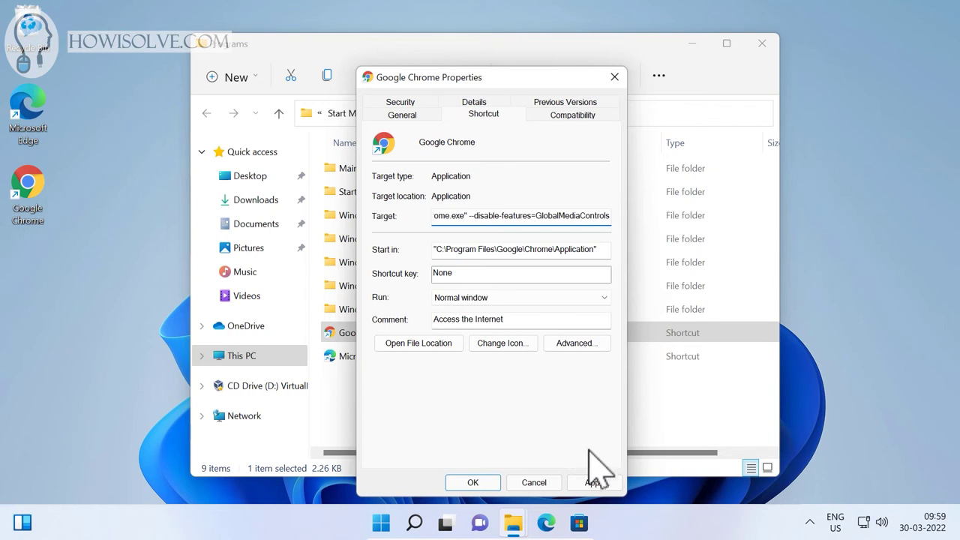
{"action": "left_click", "coordinate": [598, 484]}
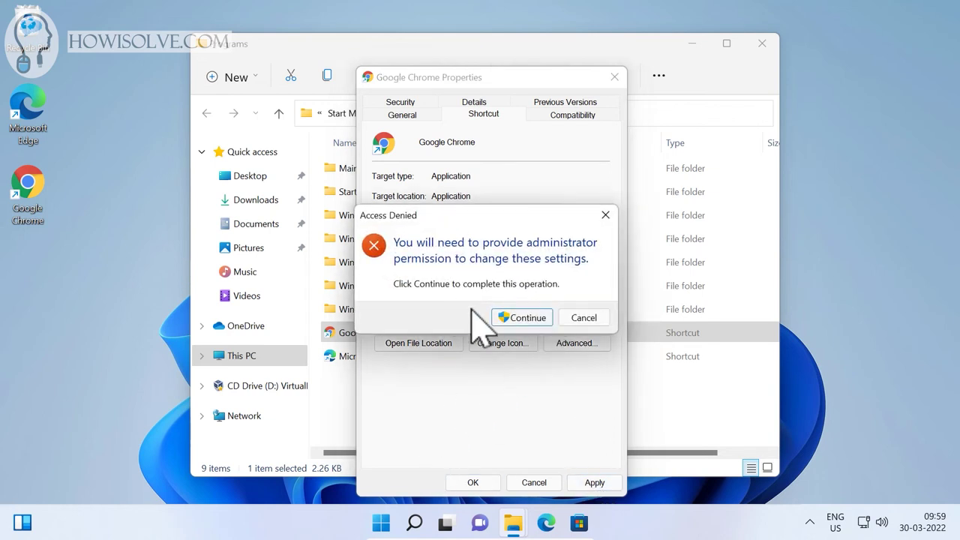
{"action": "left_click", "coordinate": [518, 318]}
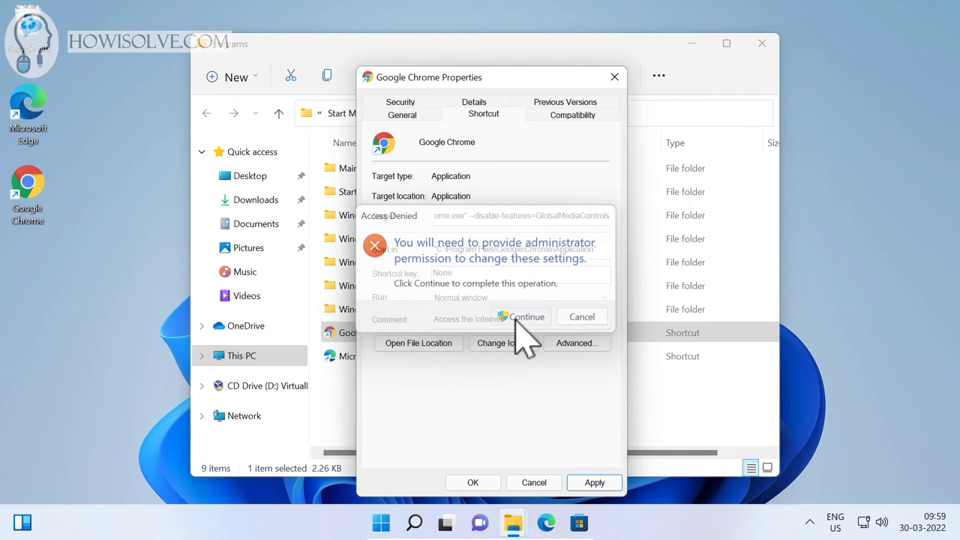
{"action": "left_click", "coordinate": [473, 482]}
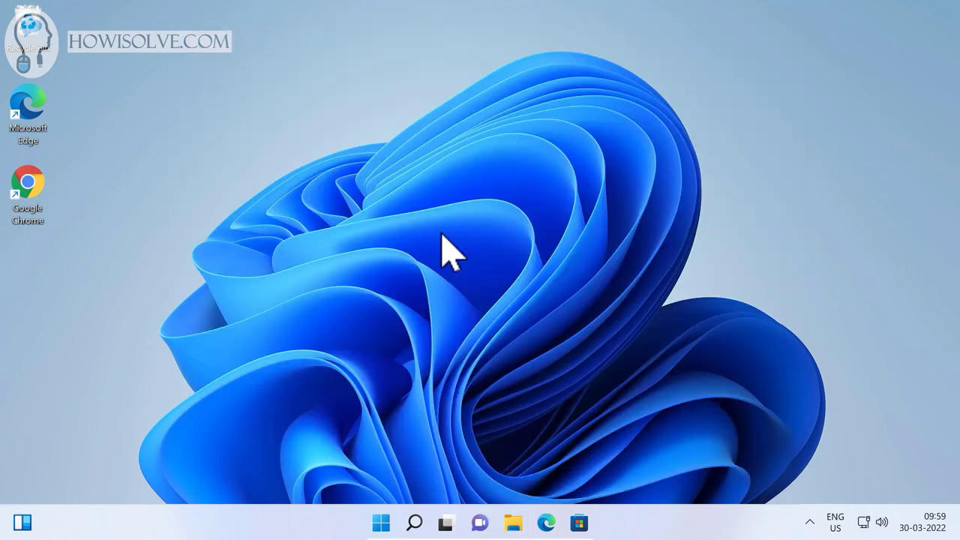
Close all Chrome windows and relaunch Chrome from the edited desktop shortcut
{"action": "left_click", "coordinate": [419, 527]}
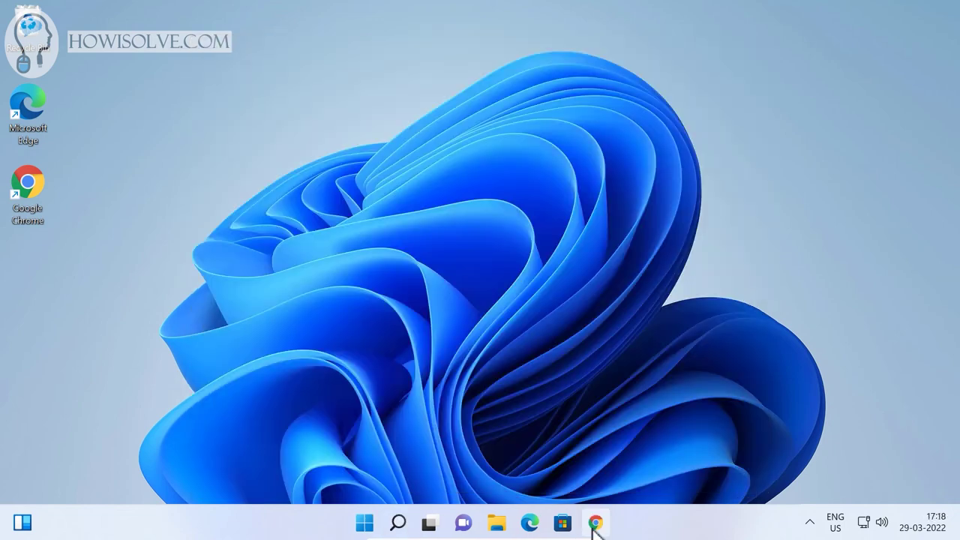
{"action": "right_click", "coordinate": [600, 523]}
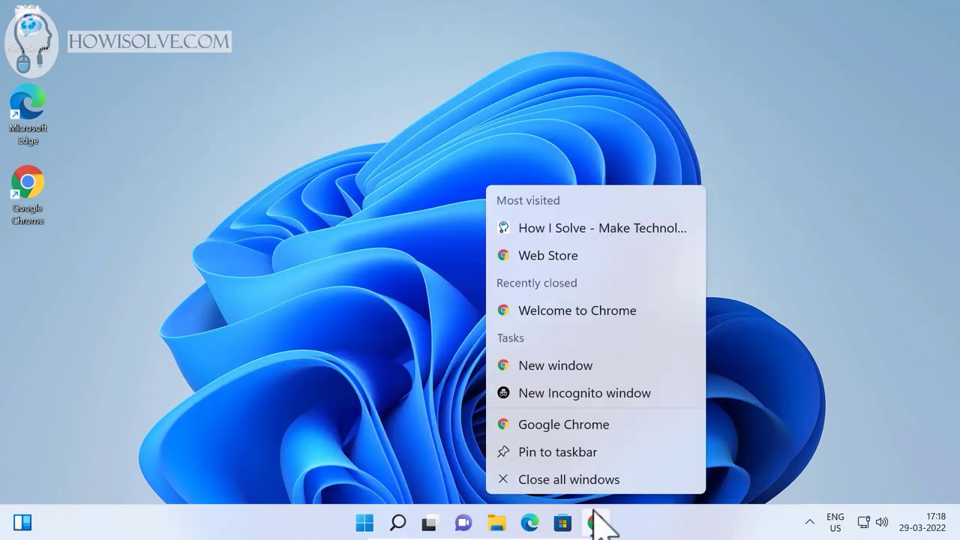
{"action": "left_click", "coordinate": [610, 479]}
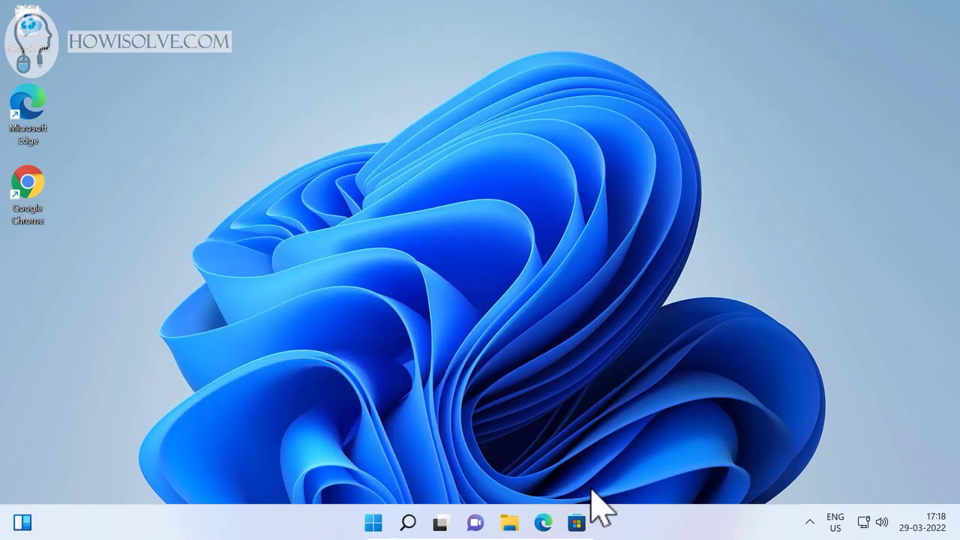
{"action": "double_click", "coordinate": [36, 204]}
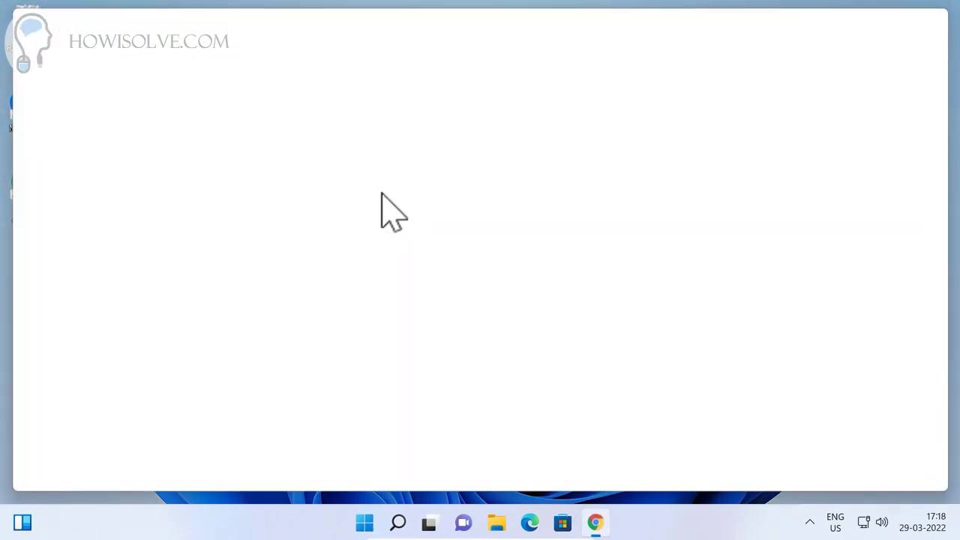
Go to howisolve.com and open the Enable Old Right Click article
{"action": "left_click", "coordinate": [878, 22]}
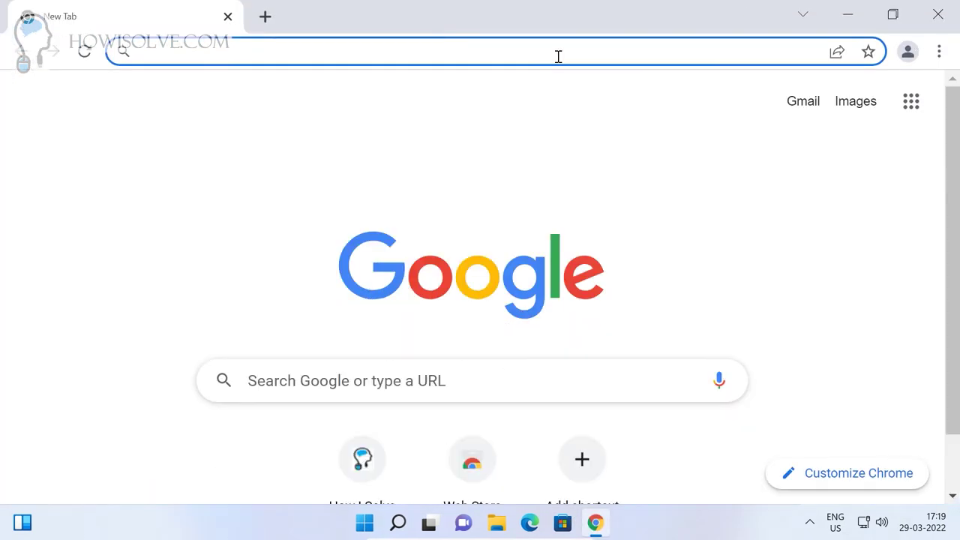
{"action": "type", "text": "how"}
{"action": "key", "text": "Return"}
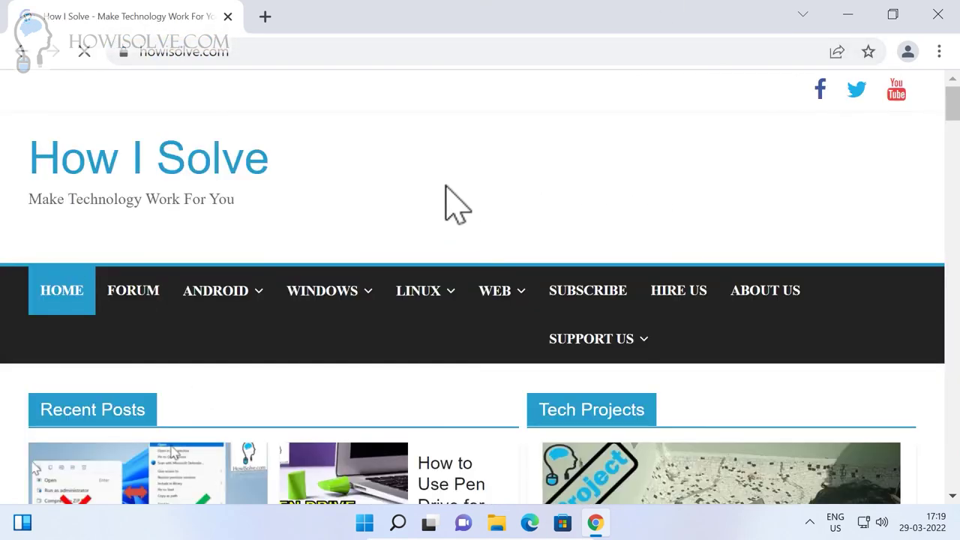
{"action": "scroll", "coordinate": [442, 120], "scroll_direction": "down", "scroll_amount": 4}
{"action": "left_click", "coordinate": [150, 319]}
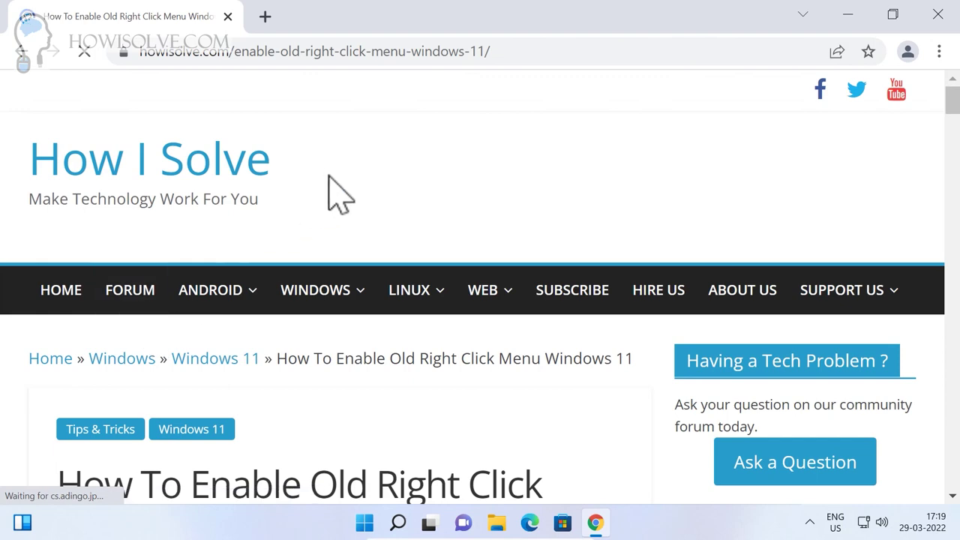
{"action": "scroll", "coordinate": [332, 225], "scroll_direction": "down", "scroll_amount": 8}
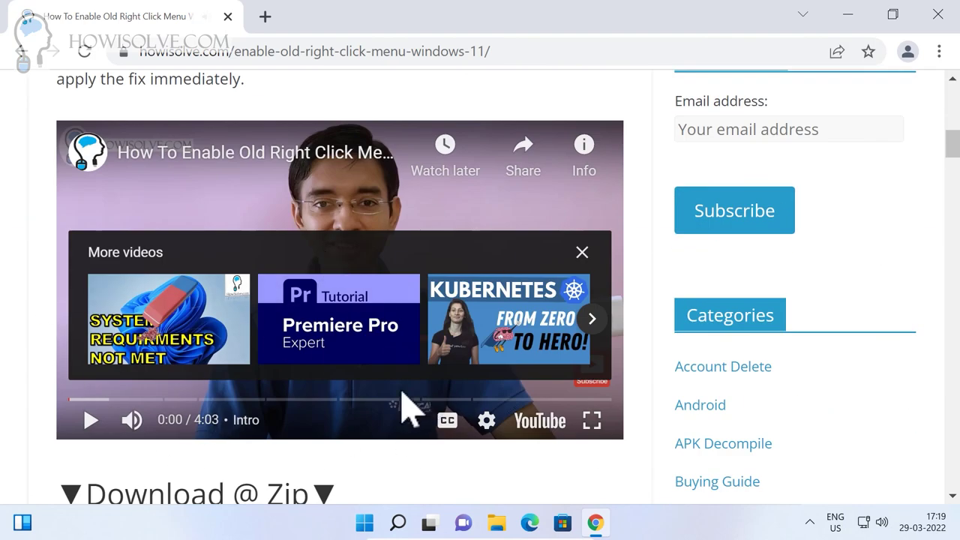